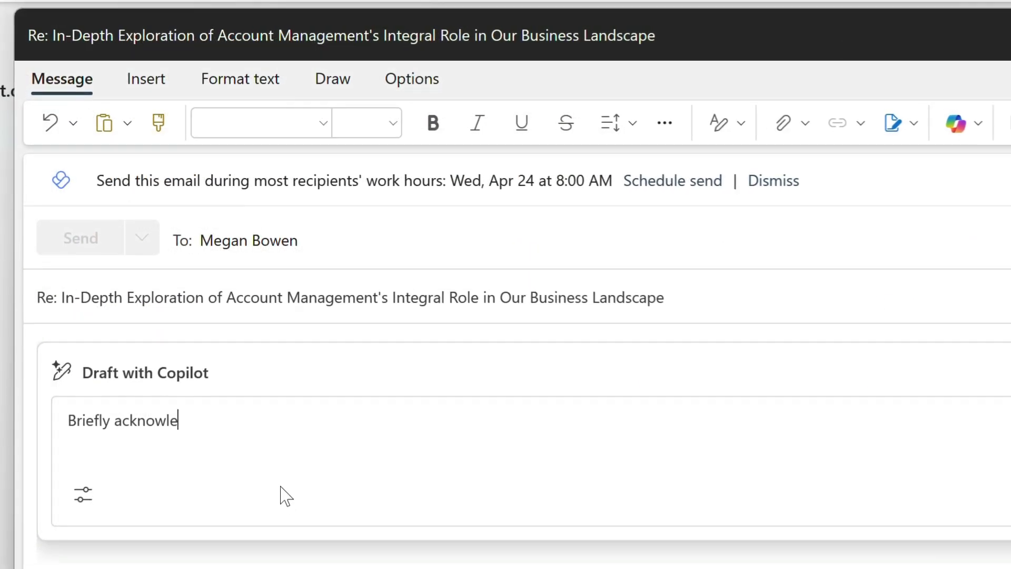
- Pop the account-management message out of the inbox into a separate window
{"action": "type", "text": "dge the points in the message, and conf"}
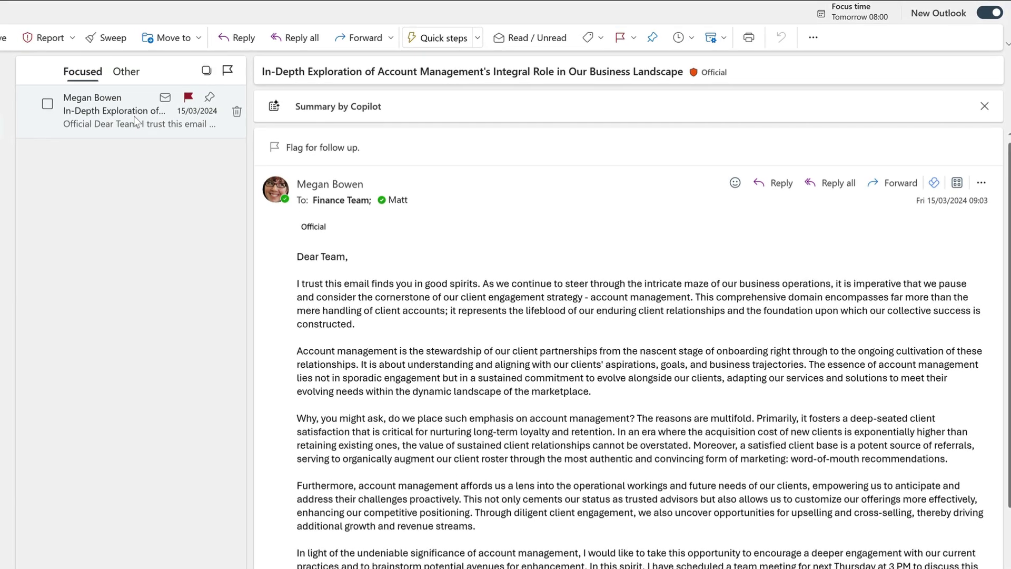
{"action": "double_click", "coordinate": [253, 121]}
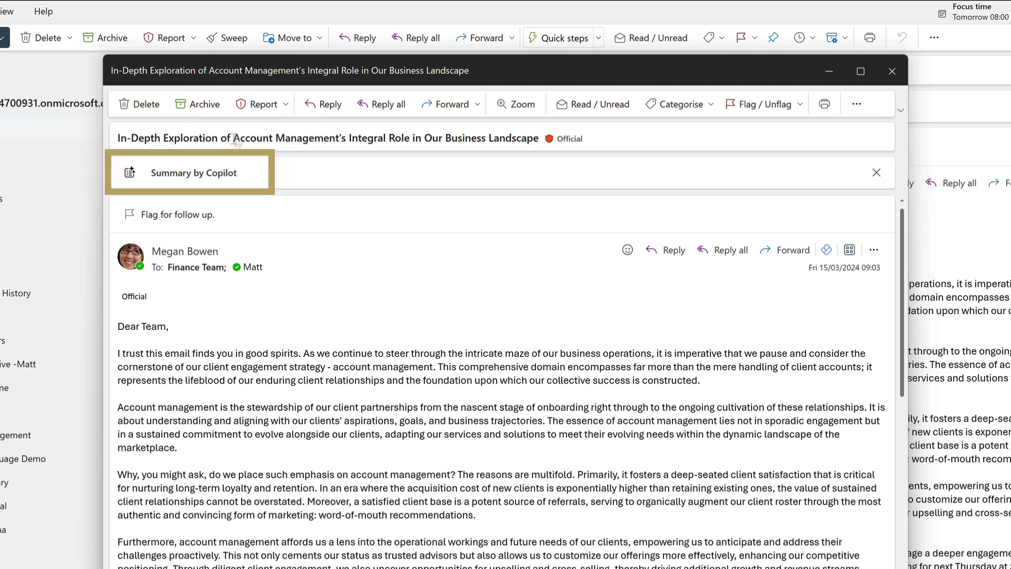
- Generate a Copilot summary of the email, noting the team meeting next Thursday at 3 PM
{"action": "left_click", "coordinate": [205, 177]}
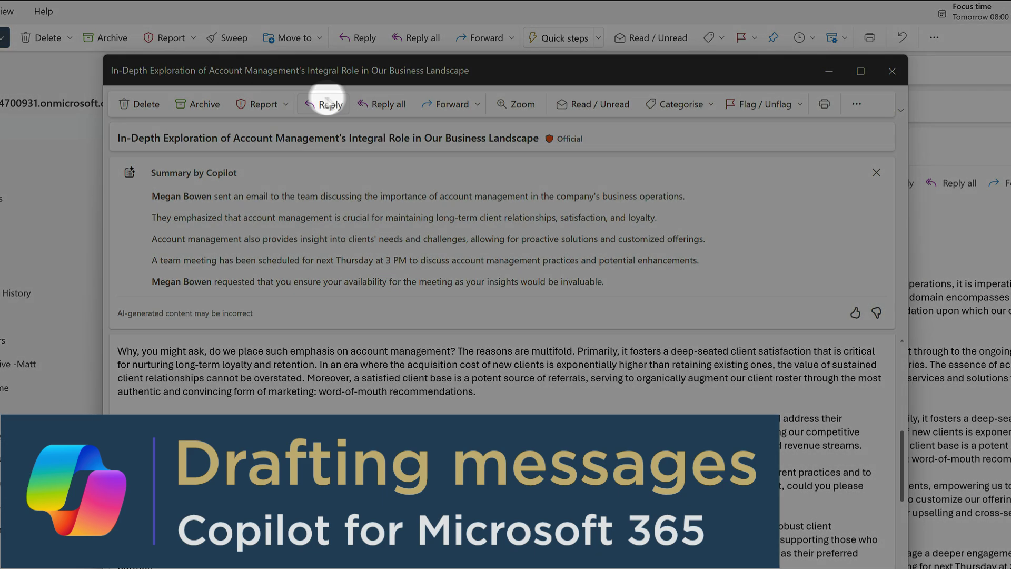
- Start a reply and prompt Copilot to acknowledge the points and confirm meeting attendance
{"action": "left_click", "coordinate": [325, 104]}
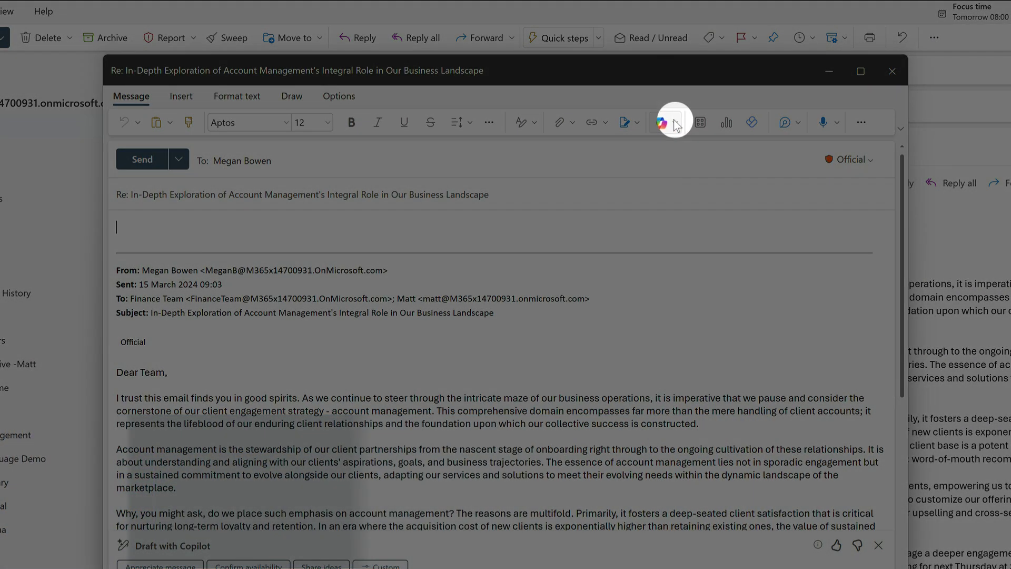
{"action": "left_click", "coordinate": [675, 123]}
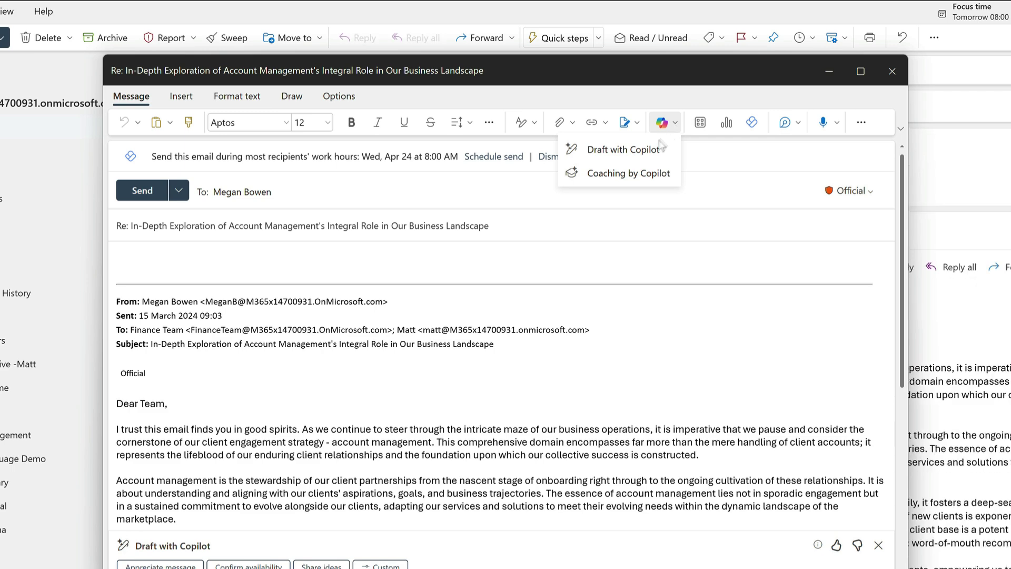
{"action": "left_click", "coordinate": [622, 149]}
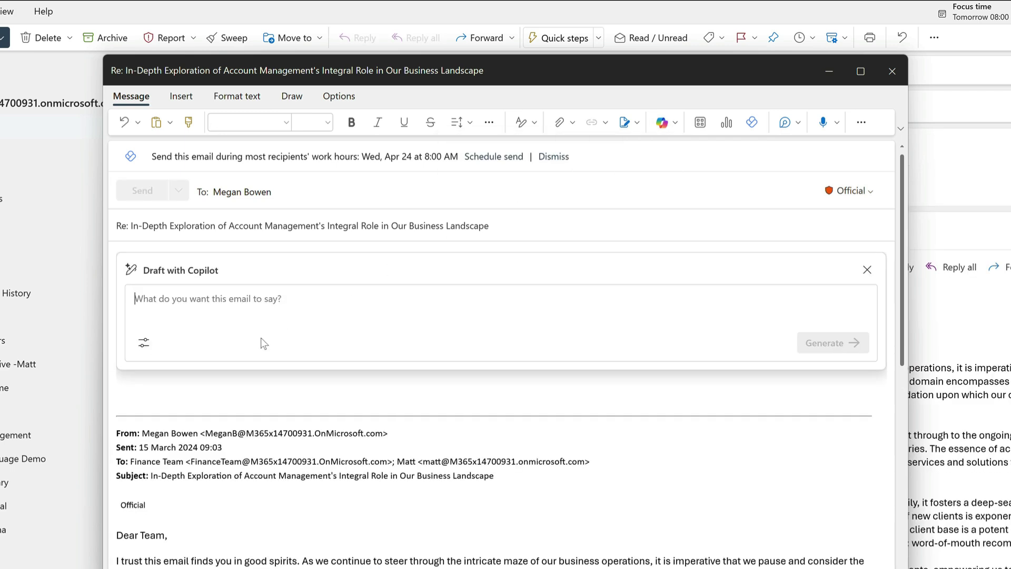
{"action": "type", "text": "Briefly ac"}
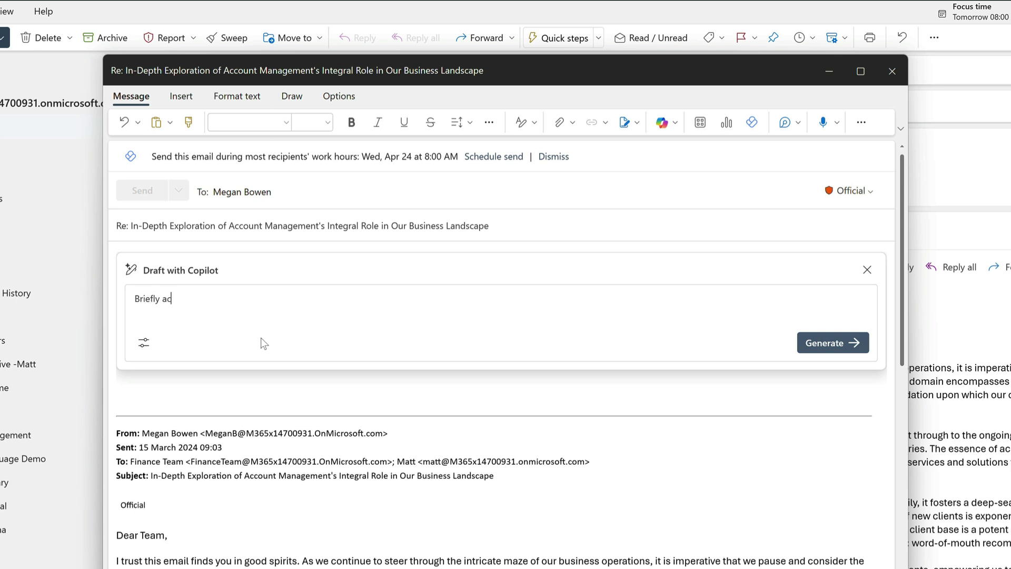
{"action": "type", "text": "knowledge the points in the message."}
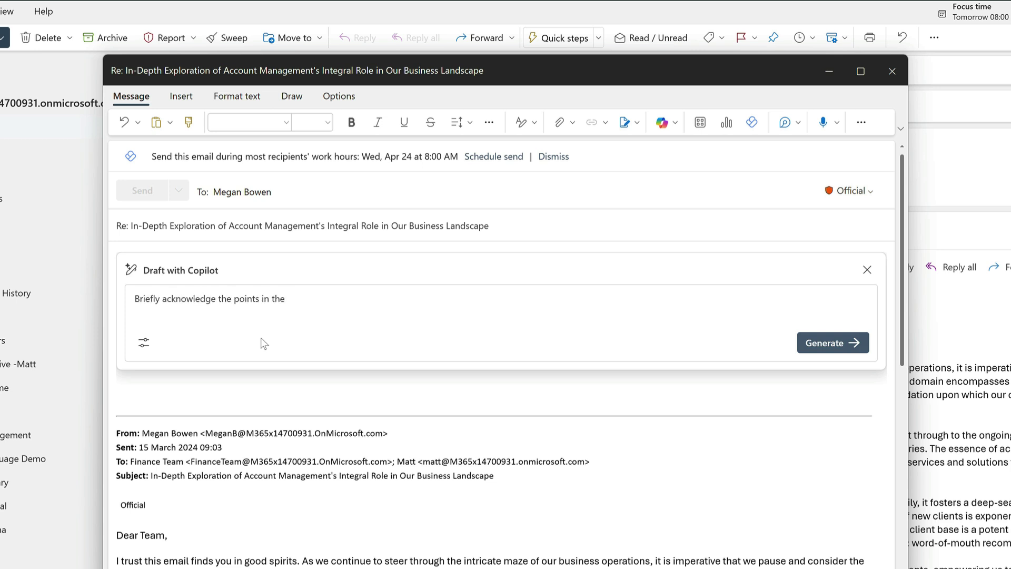
{"action": "type", "text": " and confirm that I can attend the "}
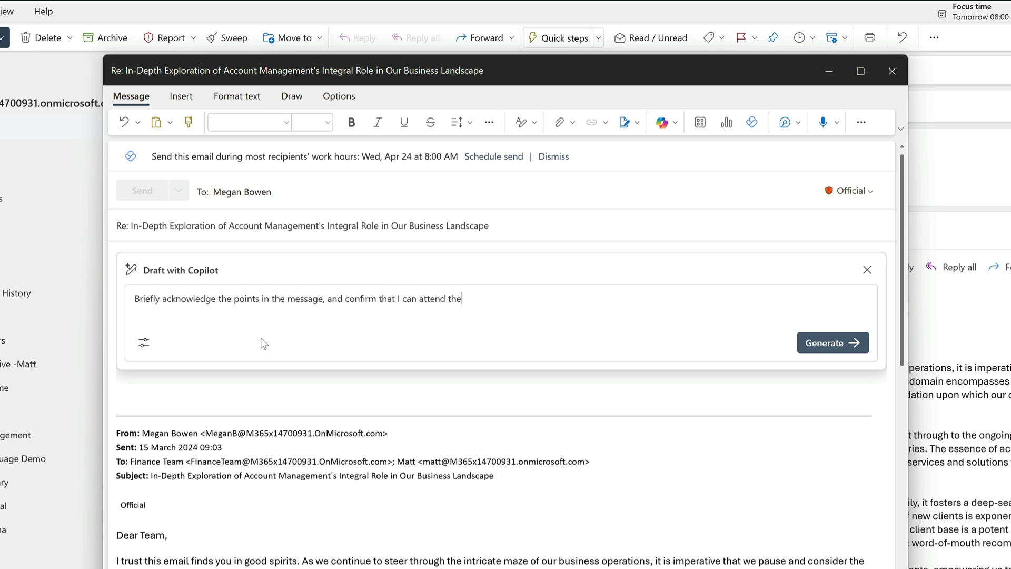
{"action": "type", "text": "meeting"}
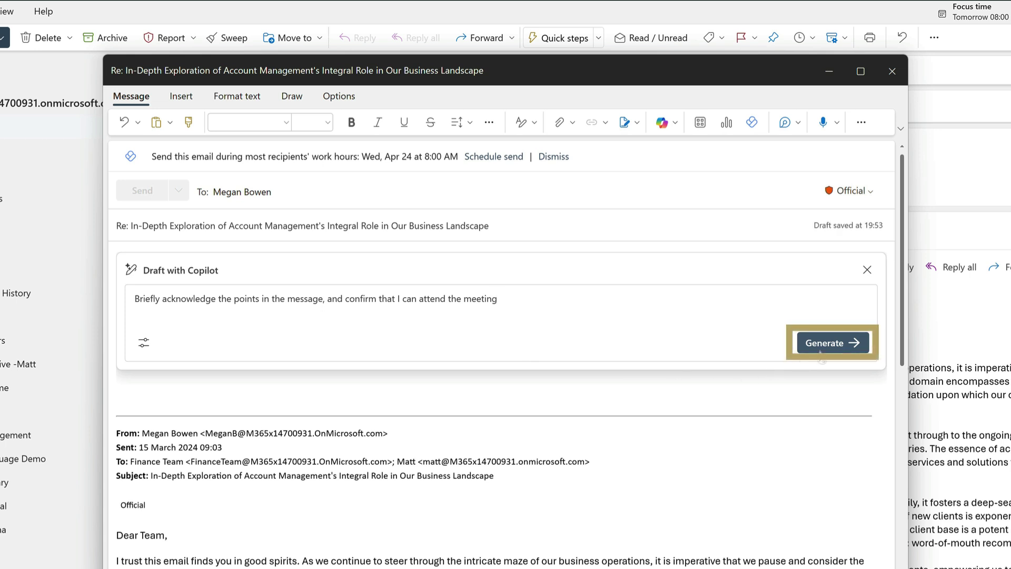
- Generate the Copilot draft, then adjust it to sound more casual
{"action": "left_click", "coordinate": [824, 343]}
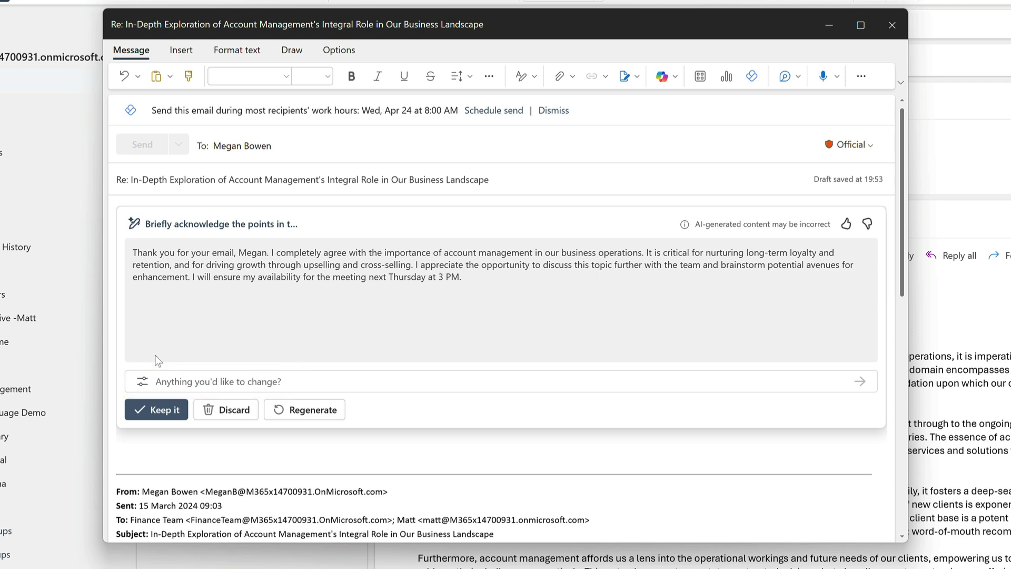
{"action": "left_click", "coordinate": [141, 382]}
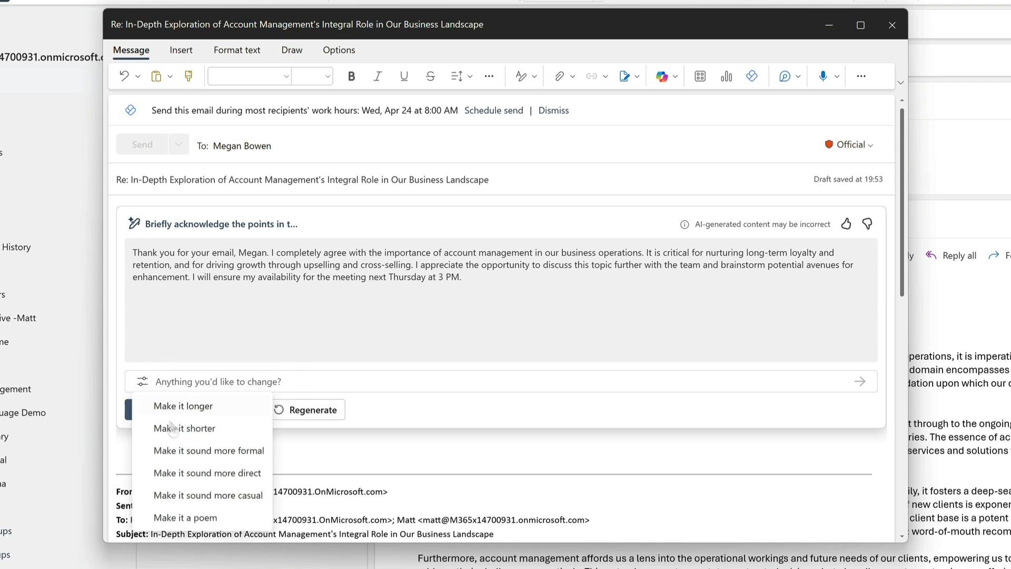
{"action": "left_click", "coordinate": [256, 497]}
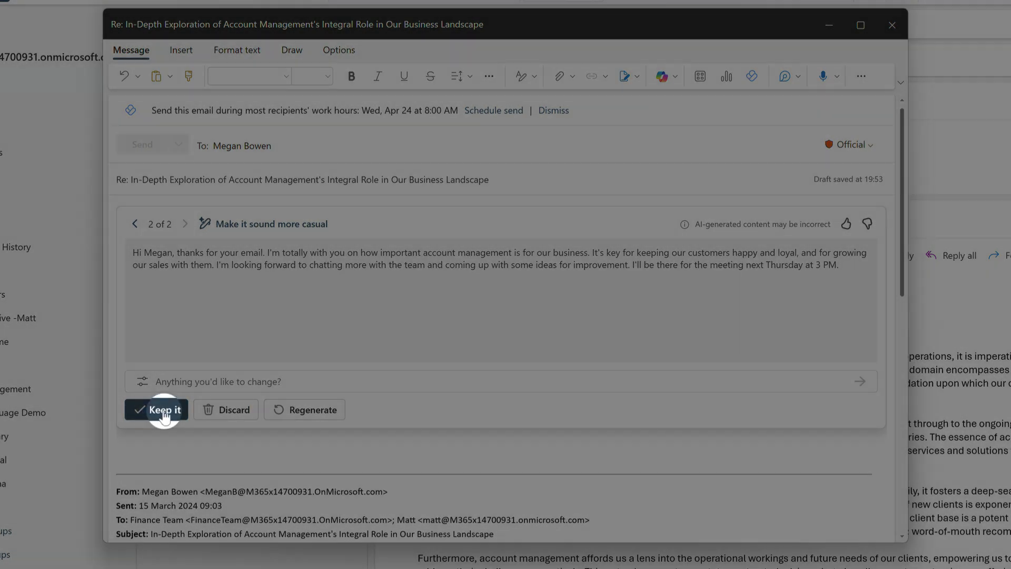
- Keep the casual draft, put the greeting on its own line, and capitalise 'Thanks'
{"action": "left_click", "coordinate": [158, 411]}
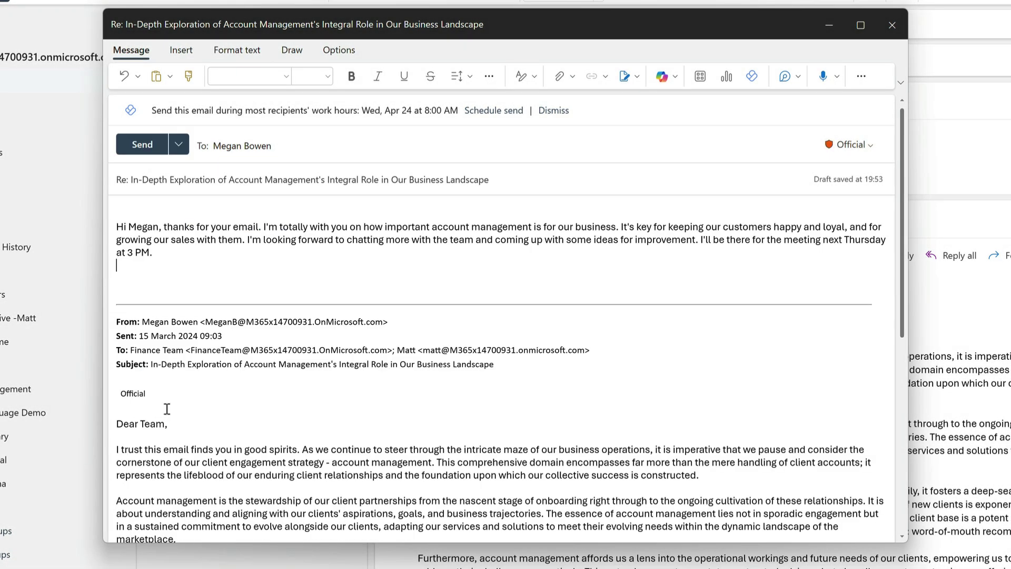
{"action": "left_click", "coordinate": [163, 225]}
{"action": "key", "text": "Return"}
{"action": "key", "text": "Return"}
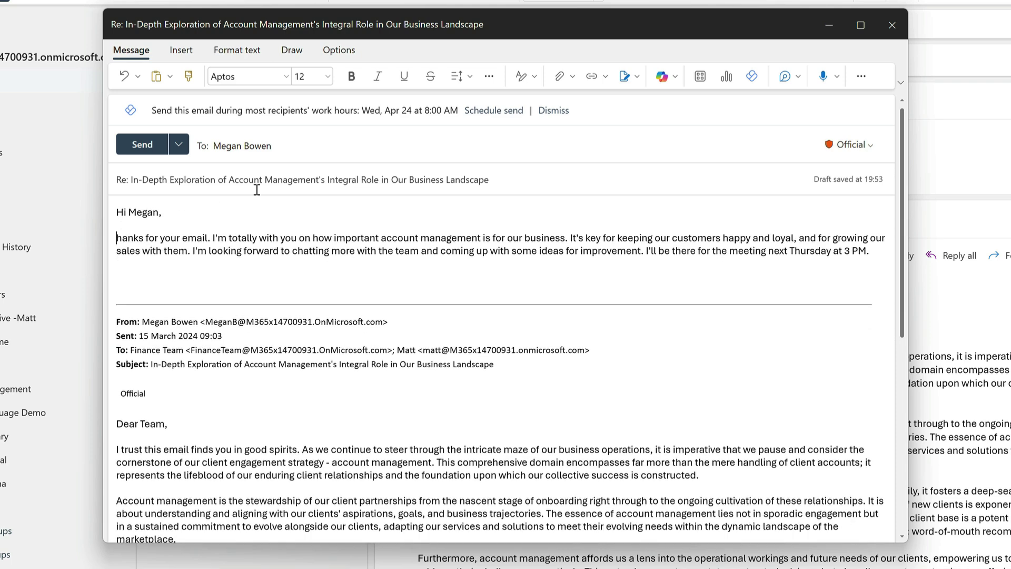
{"action": "key", "text": "Delete"}
{"action": "type", "text": "T"}
- Add a 'Best,' sign-off followed by the sender's name at the end of the reply
{"action": "left_click", "coordinate": [173, 265]}
{"action": "key", "text": "Return"}
{"action": "key", "text": "Return"}
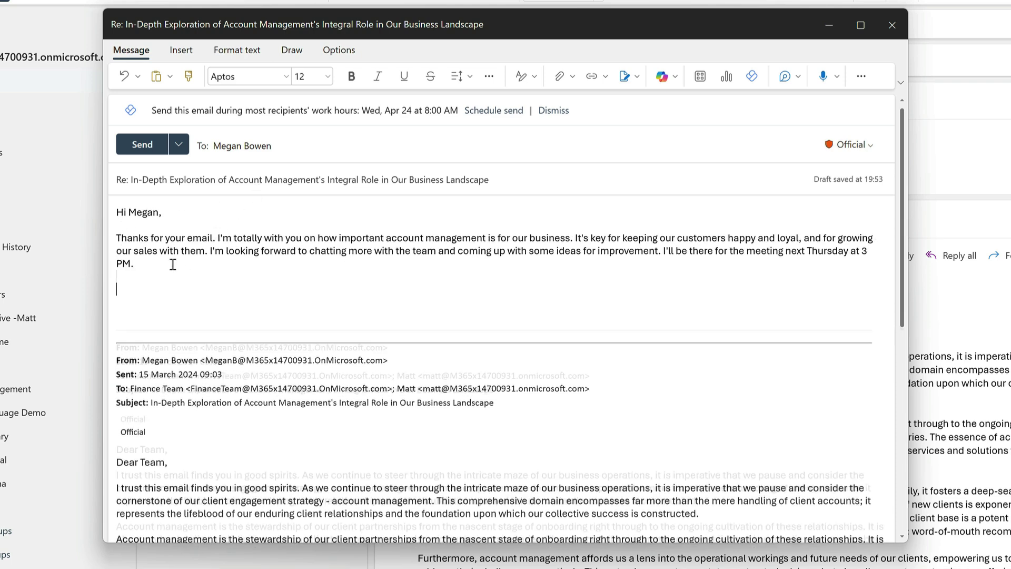
{"action": "type", "text": "Best,"}
{"action": "key", "text": "Return"}
{"action": "type", "text": "Matt"}
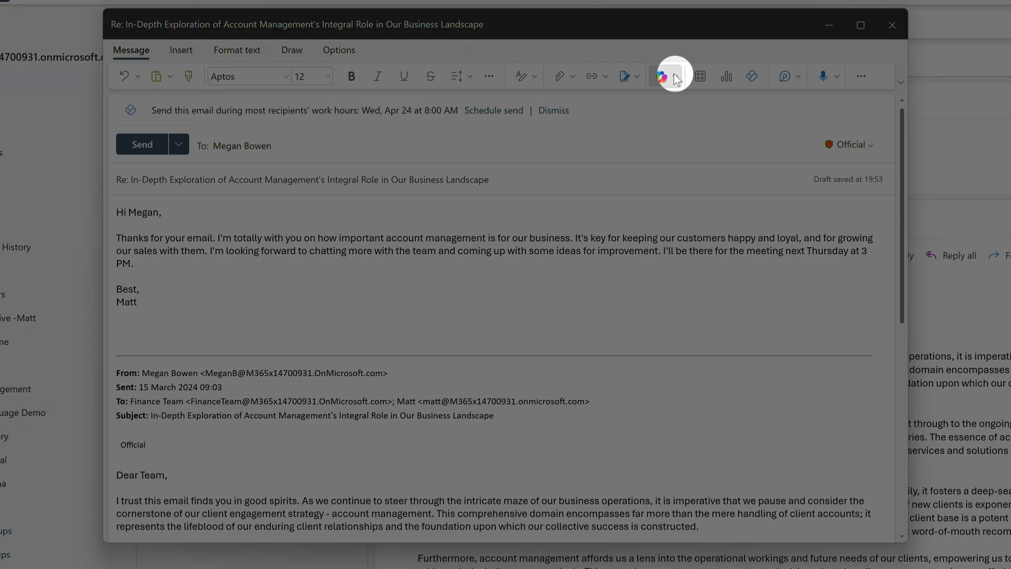
- Using Copilot coaching, replace 'I'm totally with you' with 'I completely agree with you'
{"action": "left_click", "coordinate": [676, 78]}
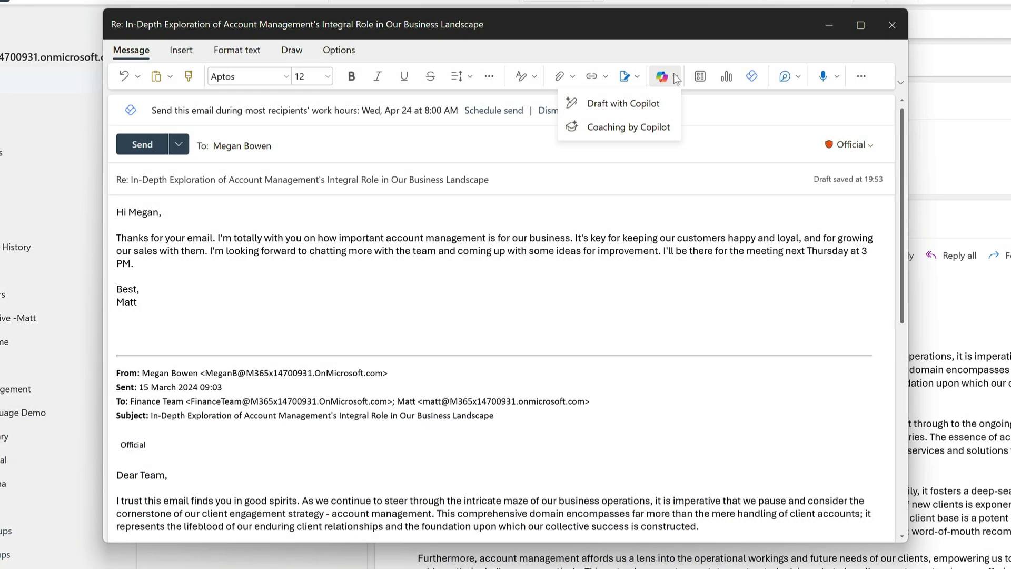
{"action": "left_click", "coordinate": [643, 130]}
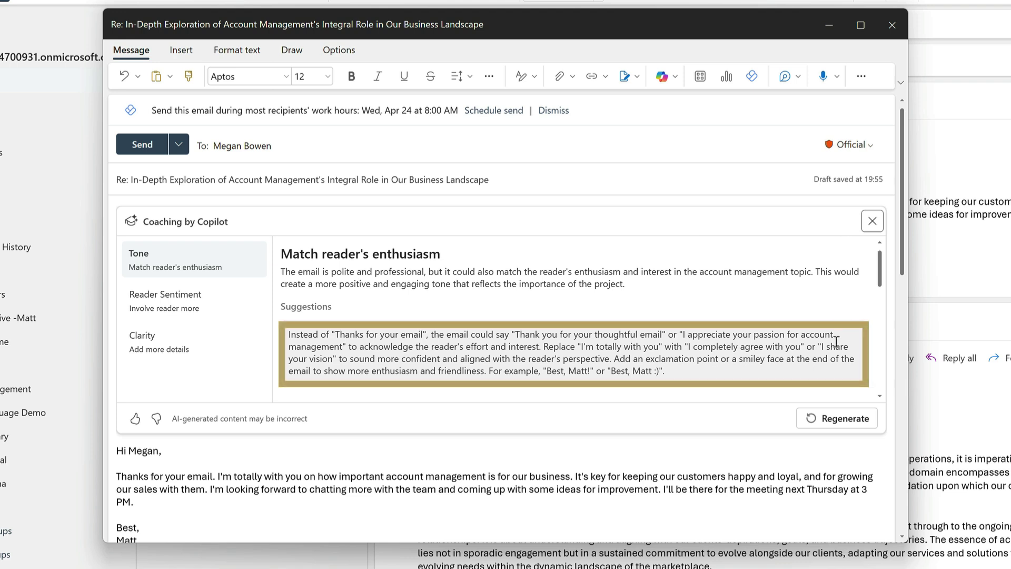
{"action": "left_click_drag", "start_coordinate": [800, 346], "coordinate": [688, 344]}
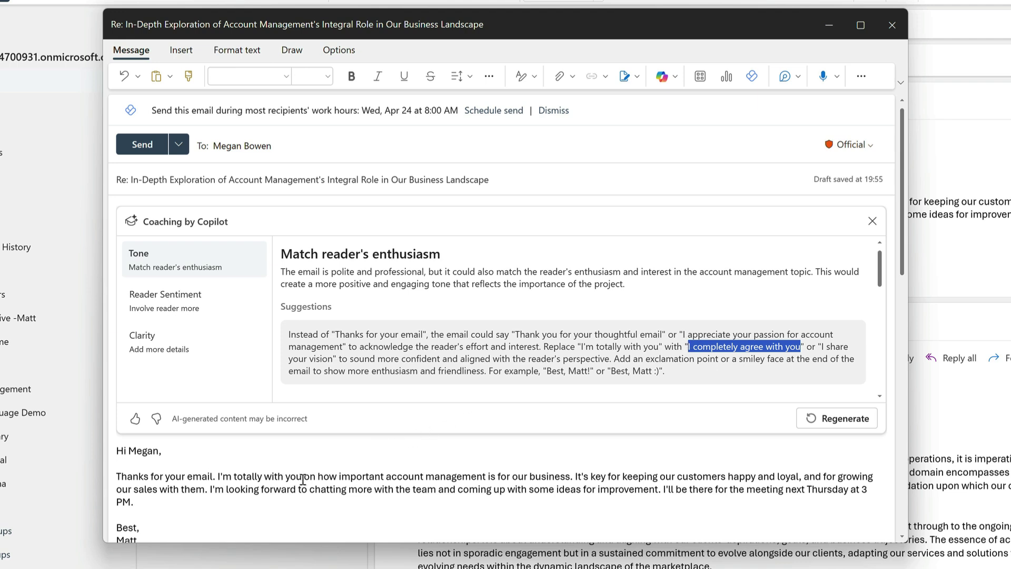
{"action": "left_click_drag", "start_coordinate": [302, 476], "coordinate": [220, 477]}
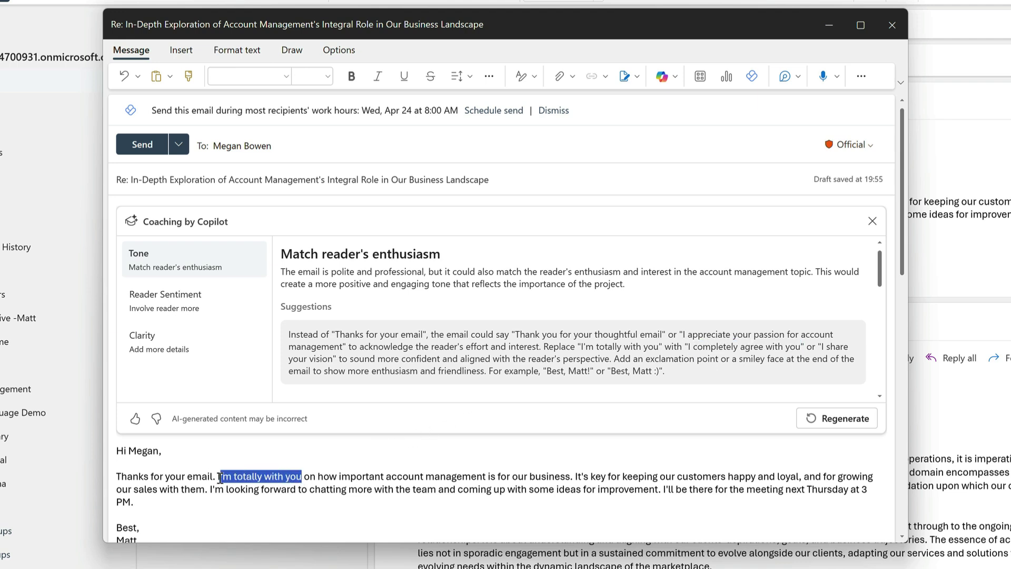
{"action": "type", "text": "I completely agree with you"}
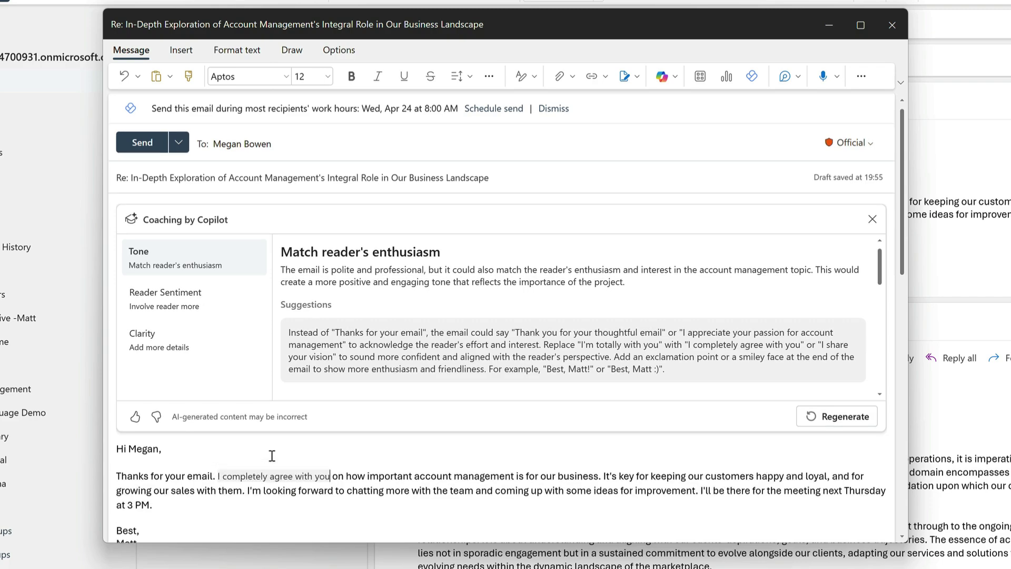
- Replace the chatting-with-the-team sentence with Reader Sentiment's insights-and-suggestions wording
{"action": "scroll", "coordinate": [325, 459], "scroll_direction": "down", "scroll_amount": 1}
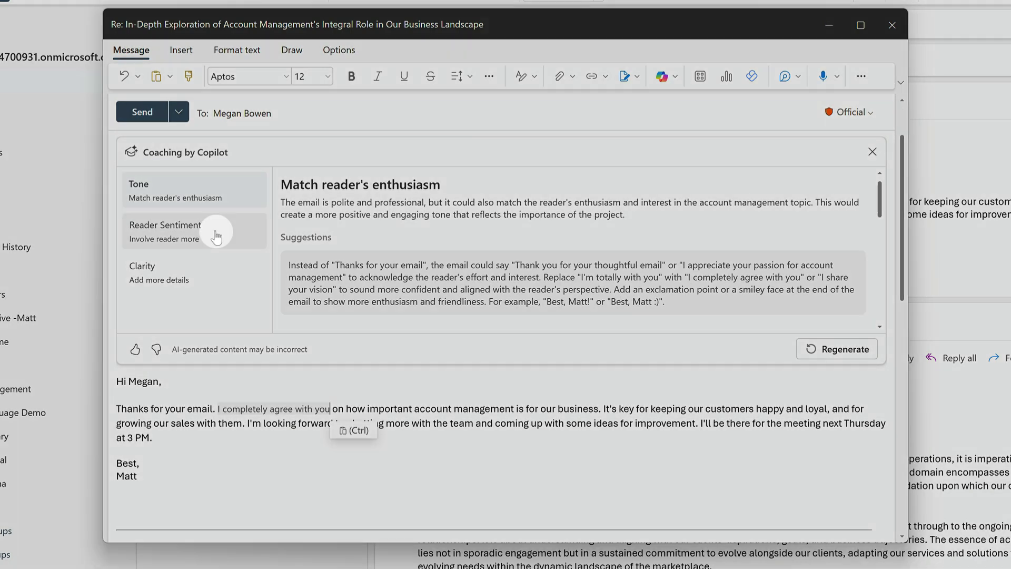
{"action": "left_click", "coordinate": [195, 238]}
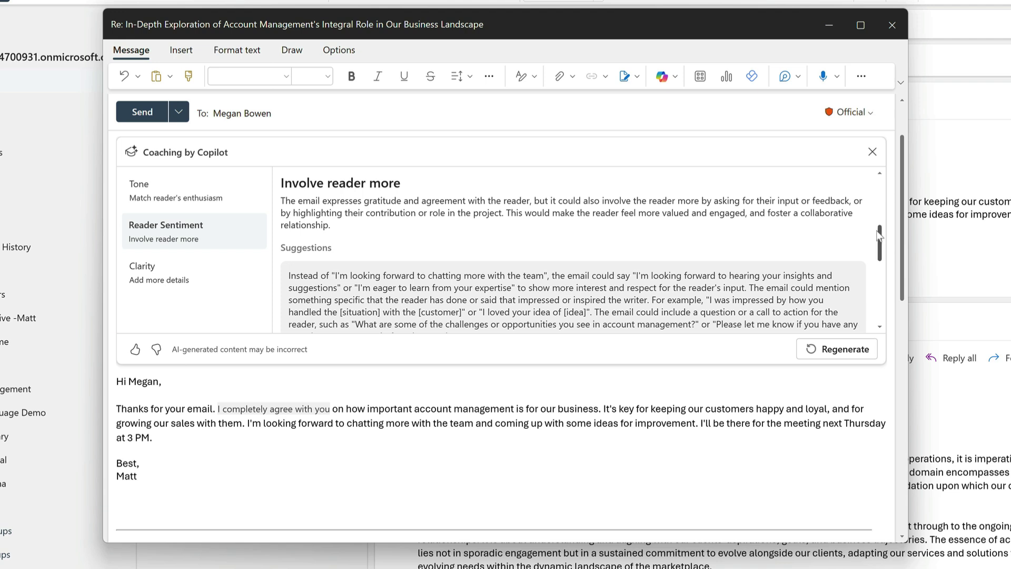
{"action": "scroll", "coordinate": [881, 242], "scroll_direction": "down", "scroll_amount": 1}
{"action": "scroll", "coordinate": [882, 242], "scroll_direction": "down", "scroll_amount": 1}
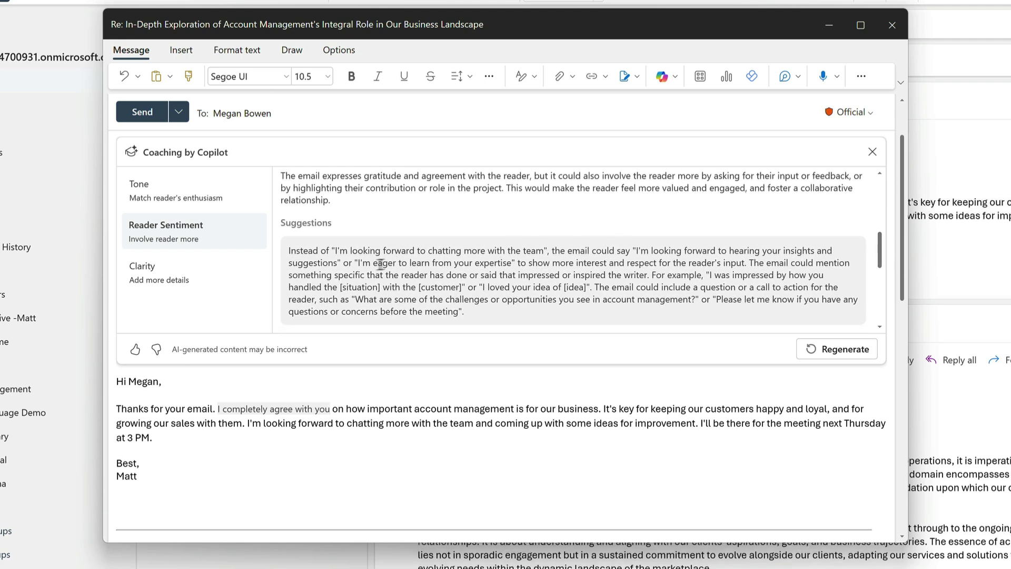
{"action": "left_click_drag", "start_coordinate": [338, 264], "coordinate": [635, 242]}
{"action": "key", "text": "ctrl+c"}
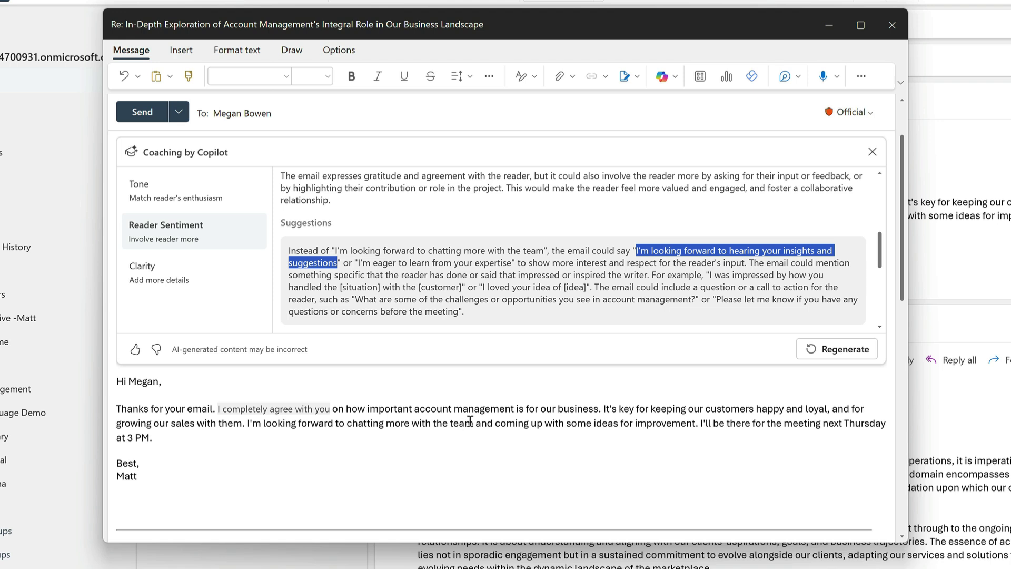
{"action": "left_click_drag", "start_coordinate": [472, 422], "coordinate": [255, 423]}
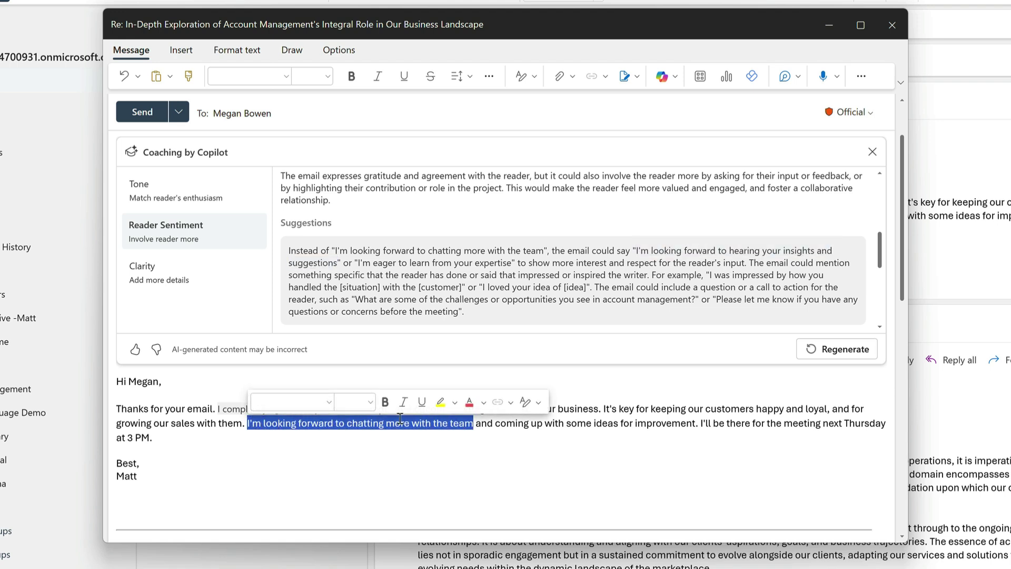
{"action": "key", "text": "ctrl+v"}
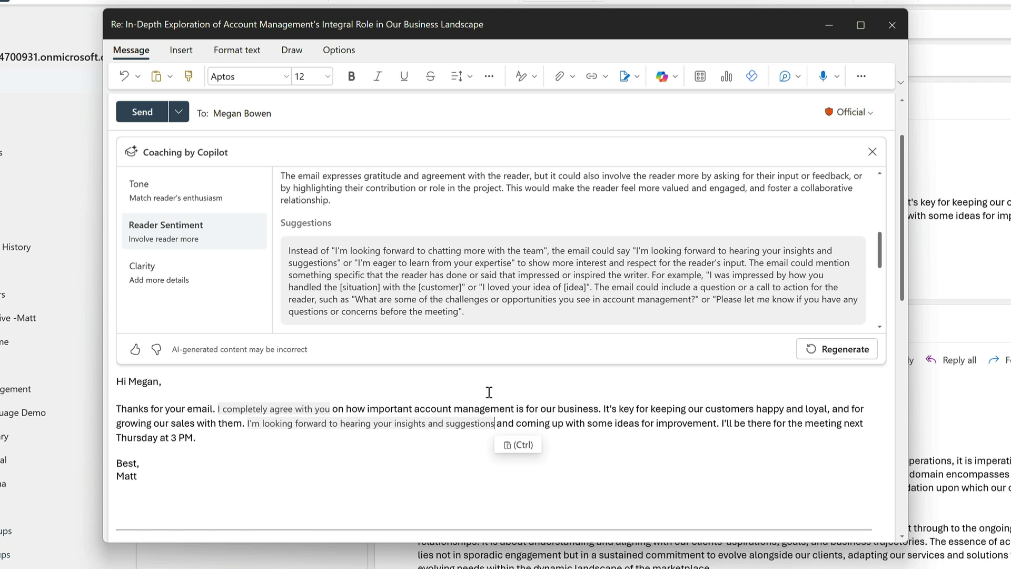
- Add Copilot's questions-or-concerns sentence on a new line after '3 PM.'
{"action": "left_click_drag", "start_coordinate": [459, 311], "coordinate": [714, 298]}
{"action": "key", "text": "ctrl+c"}
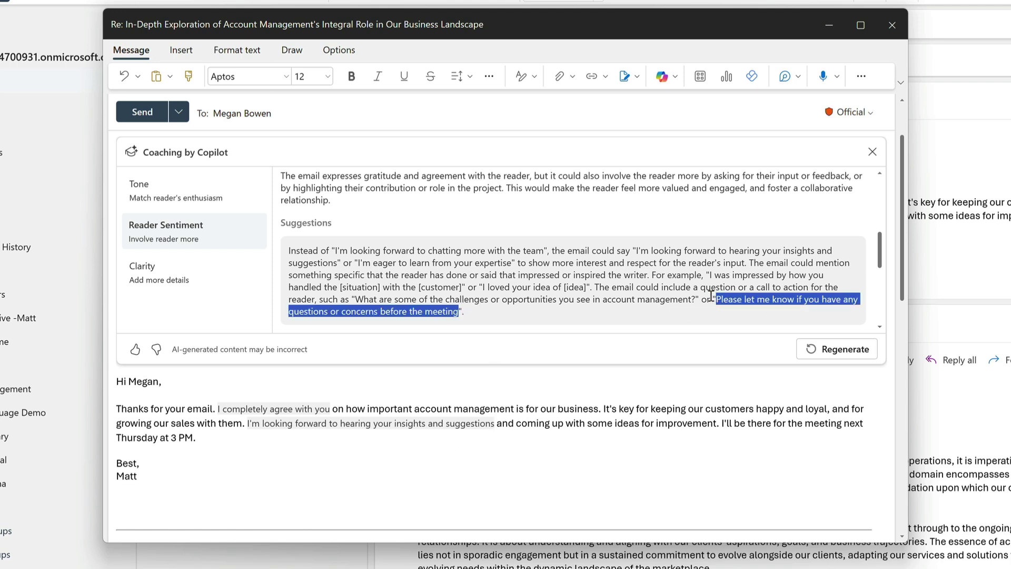
{"action": "left_click", "coordinate": [209, 438]}
{"action": "key", "text": "Return"}
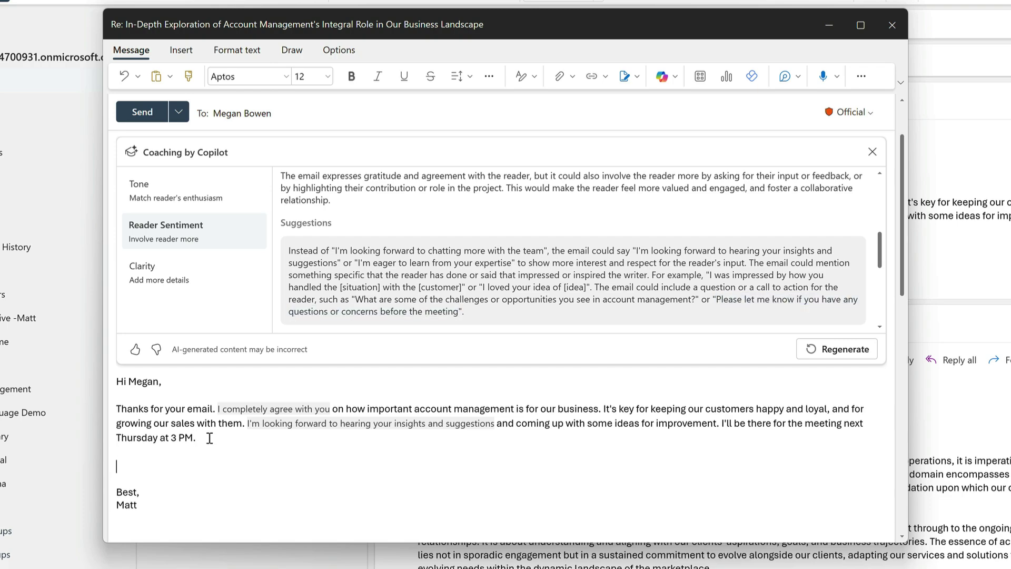
{"action": "key", "text": "ctrl+v"}
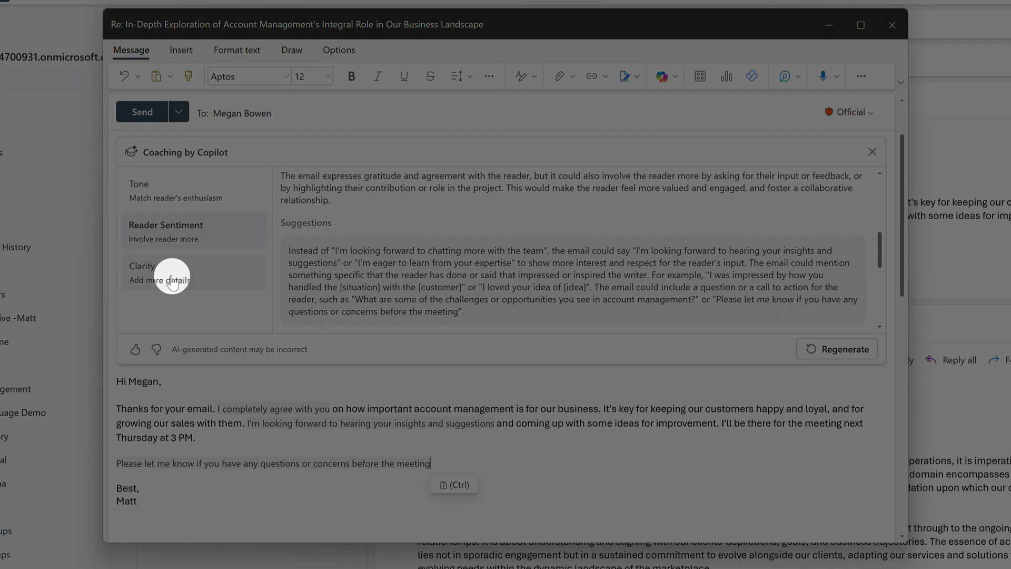
- Apply the Clarity suggestion 'how account management can help us retain and grow our customer base', then close coaching
{"action": "left_click", "coordinate": [171, 279]}
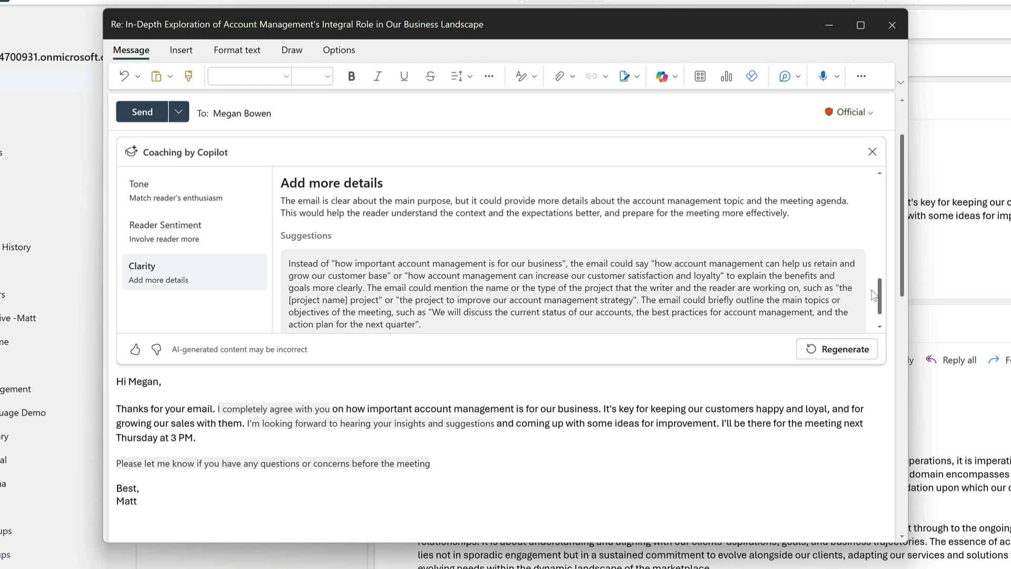
{"action": "scroll", "coordinate": [879, 291], "scroll_direction": "down", "scroll_amount": 1}
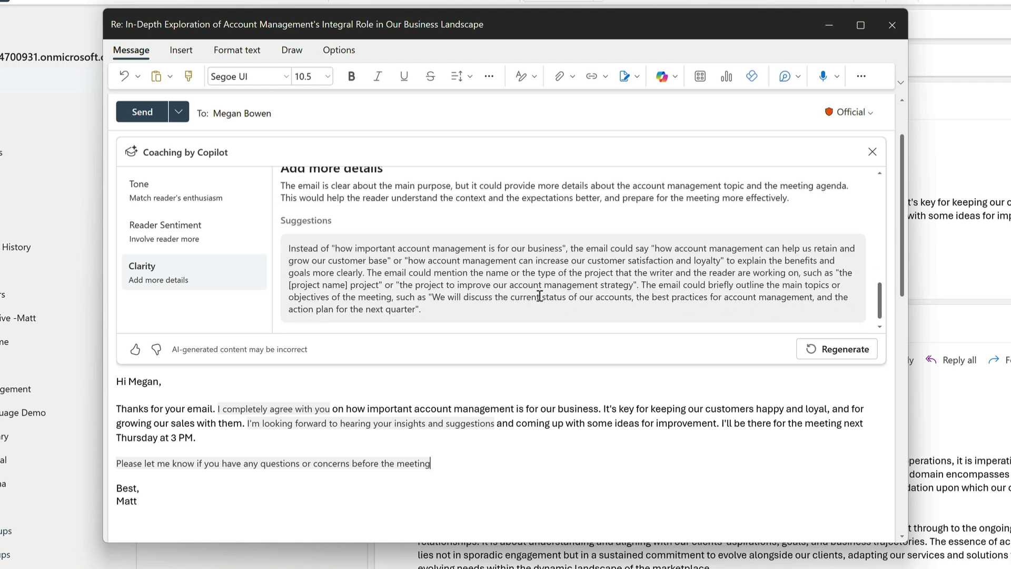
{"action": "left_click_drag", "start_coordinate": [388, 260], "coordinate": [659, 245]}
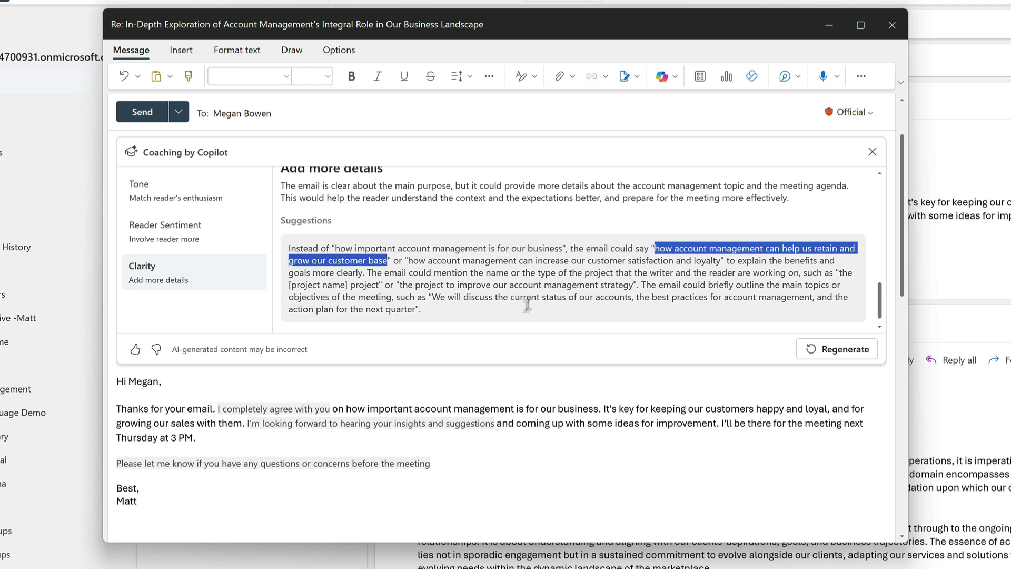
{"action": "left_click_drag", "start_coordinate": [599, 408], "coordinate": [346, 409]}
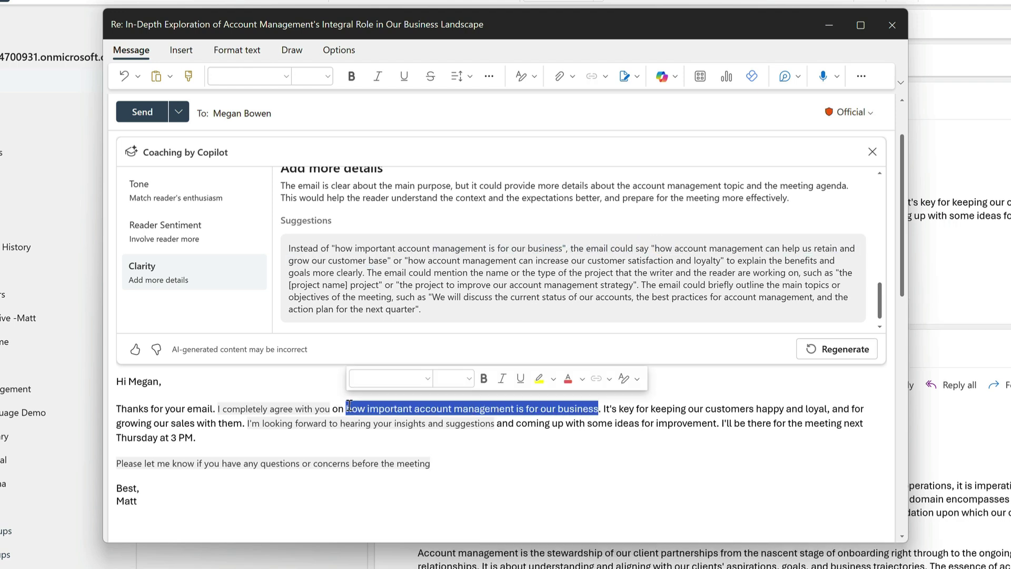
{"action": "type", "text": "how account management can help us retain and grow our customer base"}
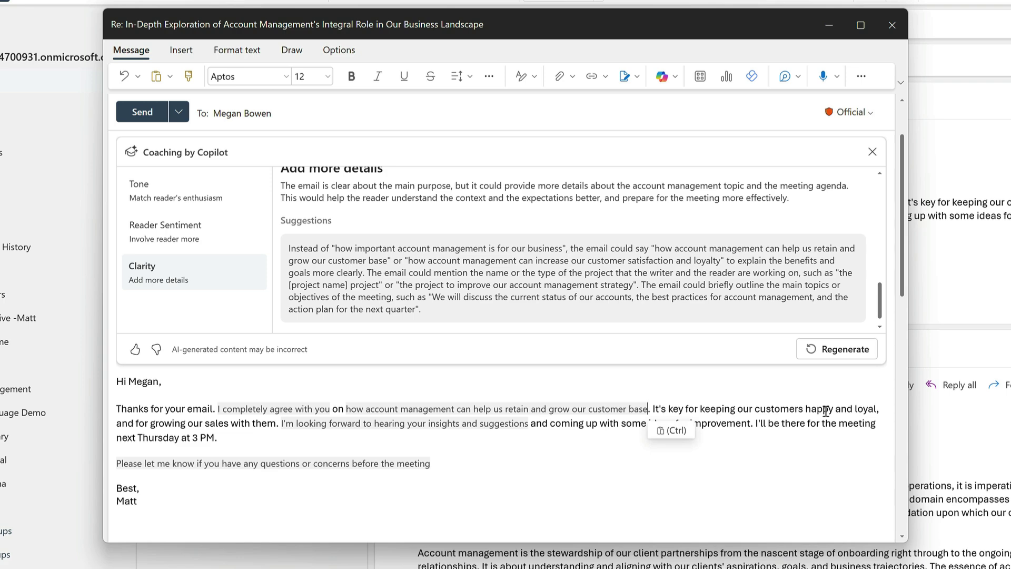
{"action": "left_click", "coordinate": [872, 152]}
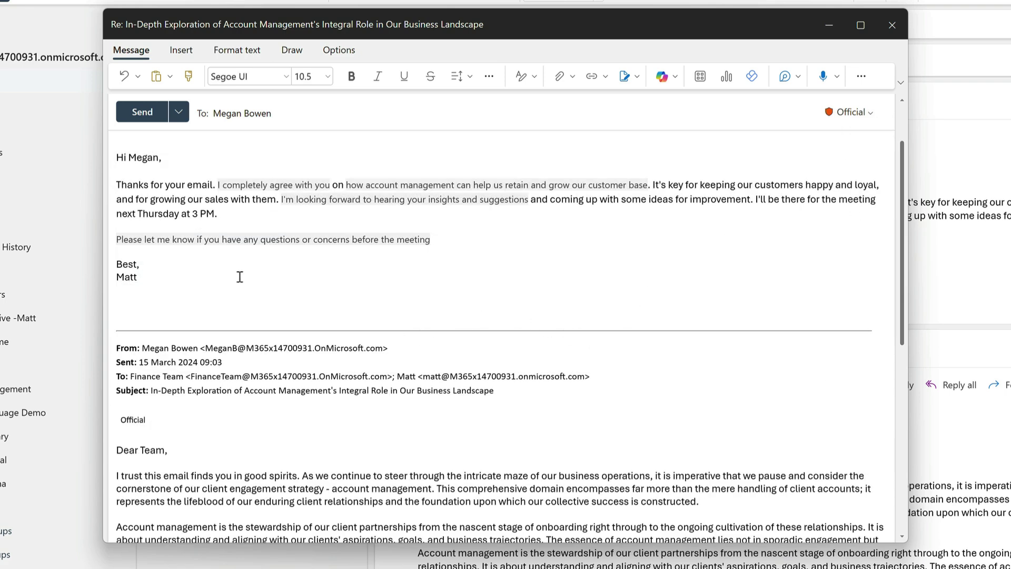
- Apply Clear formatting to the whole reply body, greeting through sign-off
{"action": "left_click_drag", "start_coordinate": [239, 276], "coordinate": [116, 153]}
{"action": "left_click", "coordinate": [529, 79]}
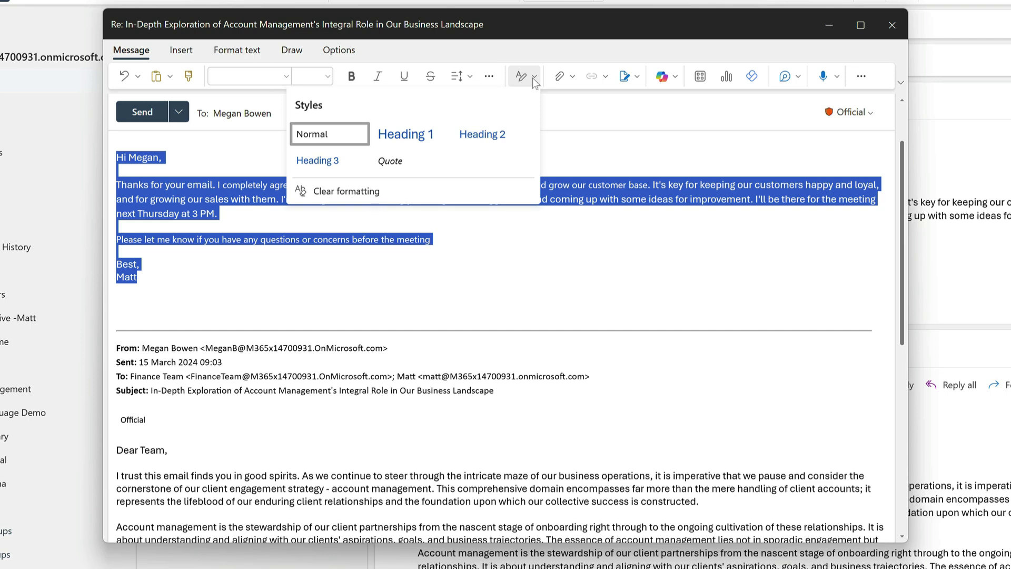
{"action": "left_click", "coordinate": [370, 184]}
{"action": "left_click", "coordinate": [370, 187]}
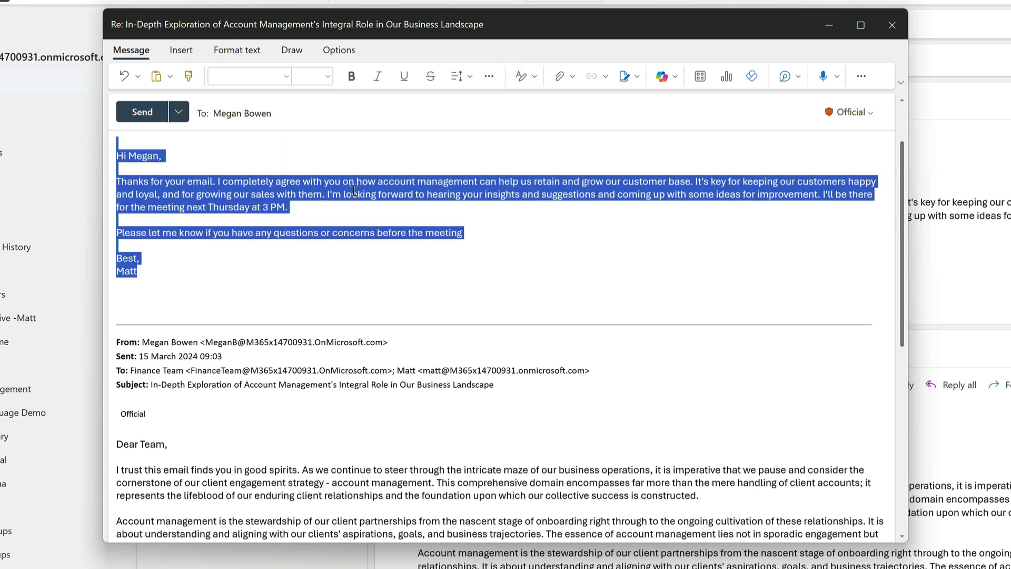
{"action": "left_click", "coordinate": [484, 287]}
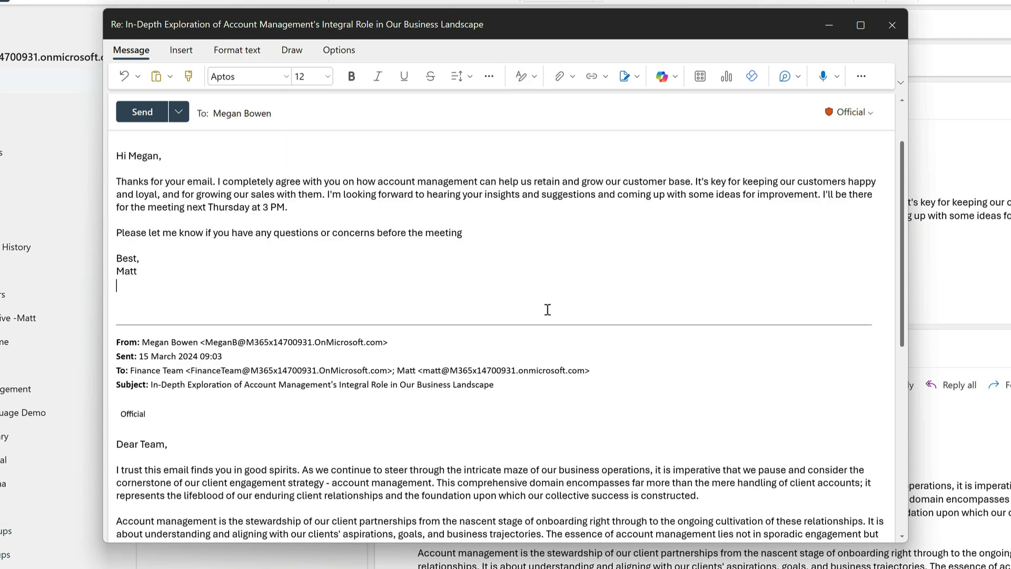